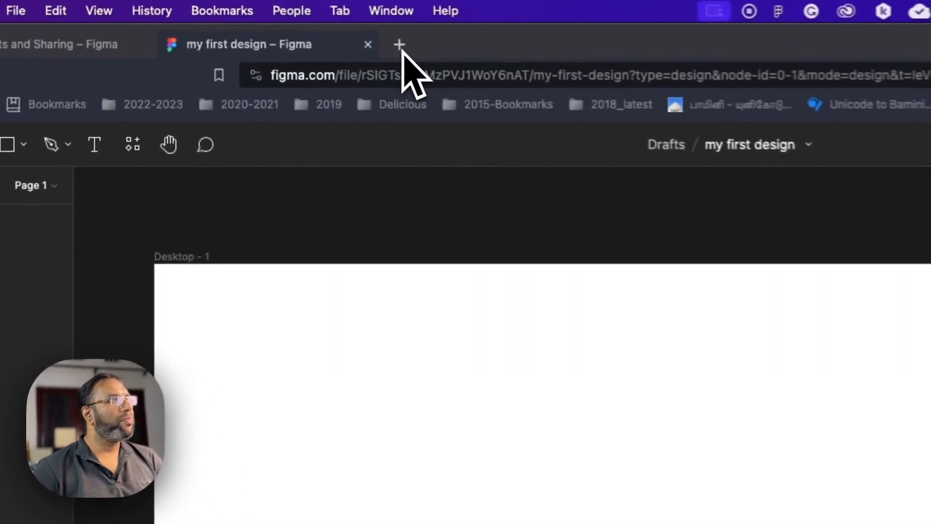
- Open the Adobe Color wheel at color.adobe.com in a new browser tab
click(288, 26)
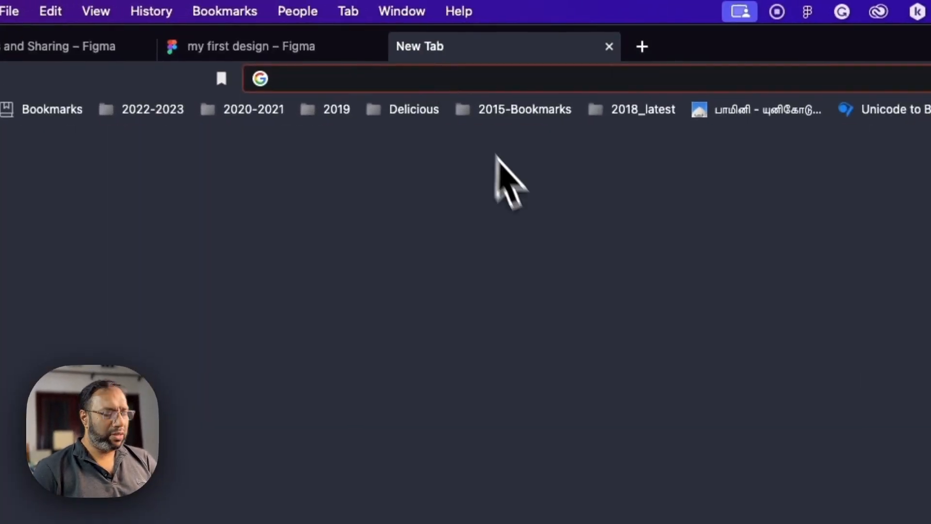
text(color.adobe.com)
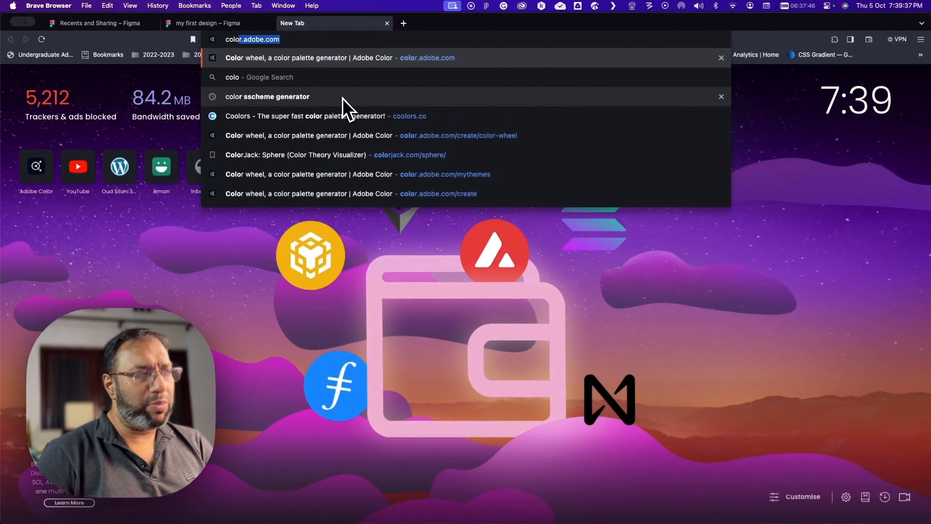
key(Return)
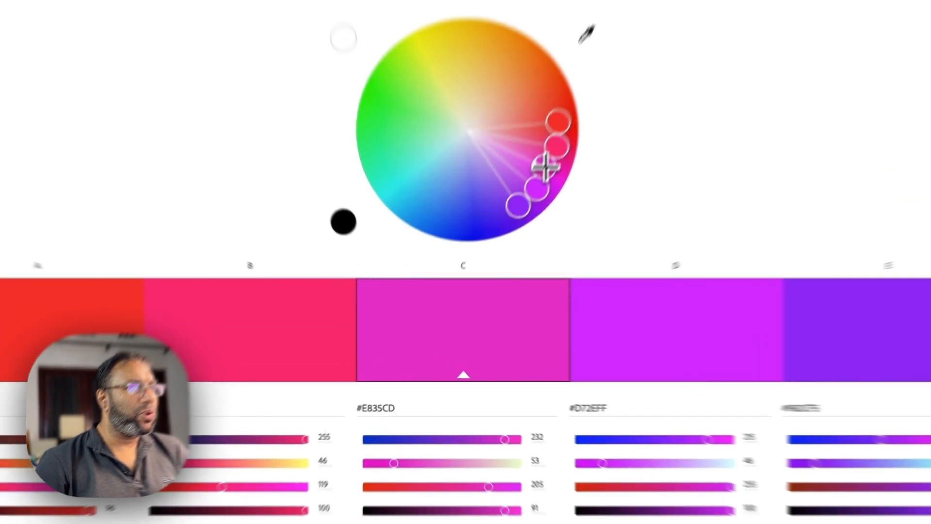
- Shift the analogous palette on the color wheel to soft purples and blues, with base color about #AE91EA
drag(502, 239, 504, 240)
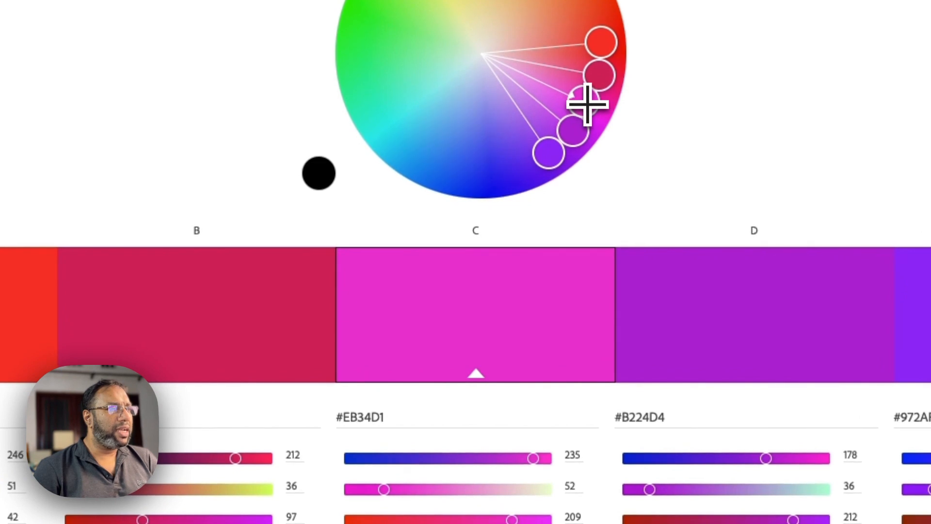
mouse_move(586, 100)
mouse_down()
mouse_move(572, 124)
mouse_move(537, 124)
mouse_move(507, 117)
mouse_move(512, 108)
mouse_up()
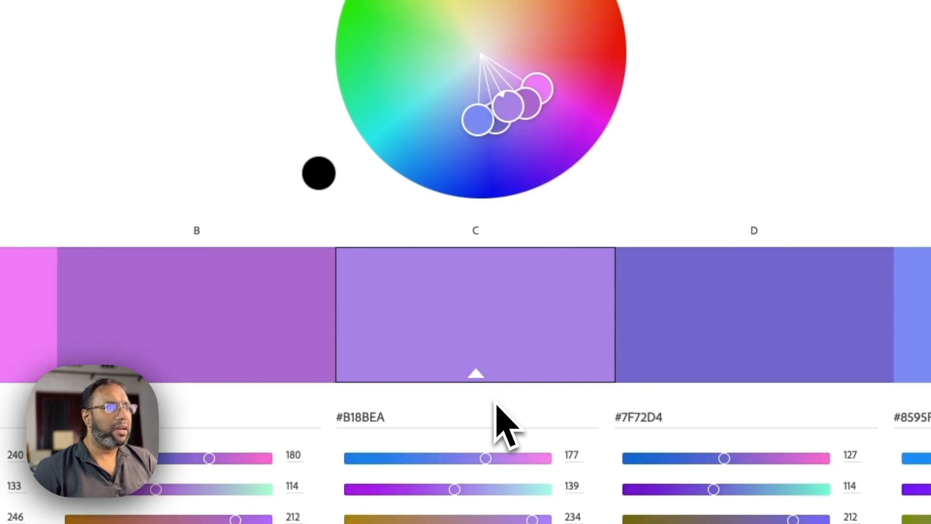
drag(342, 418, 397, 418)
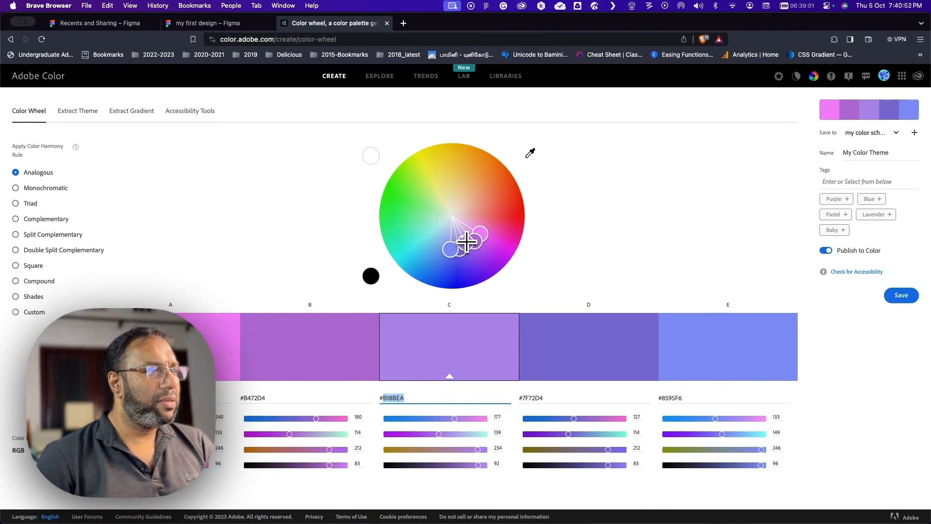
drag(467, 242, 464, 240)
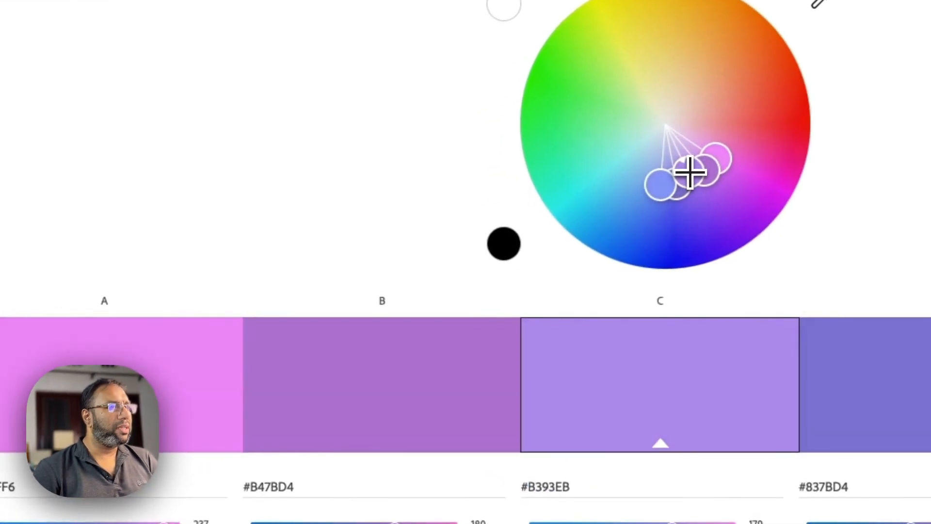
drag(692, 170, 688, 170)
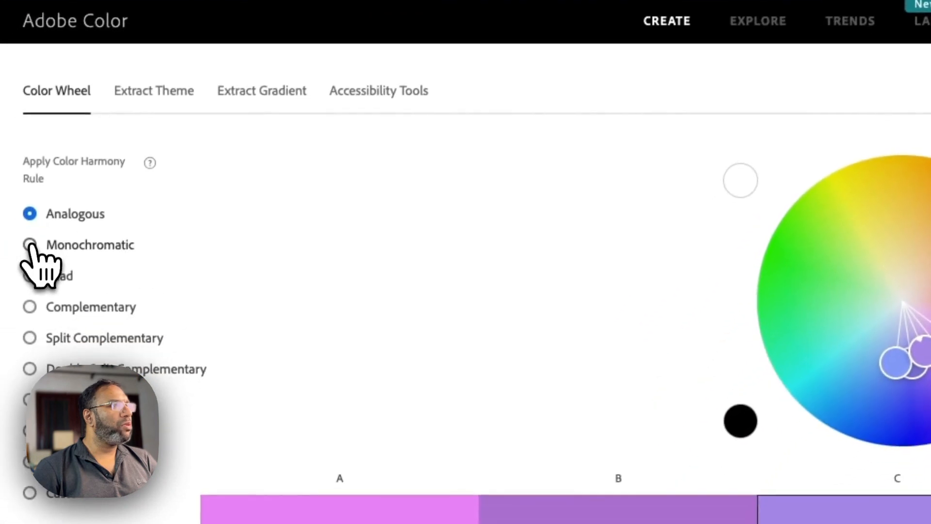
- Try the Monochromatic and Triad harmony rules on the palette and return it to Analogous
click(30, 245)
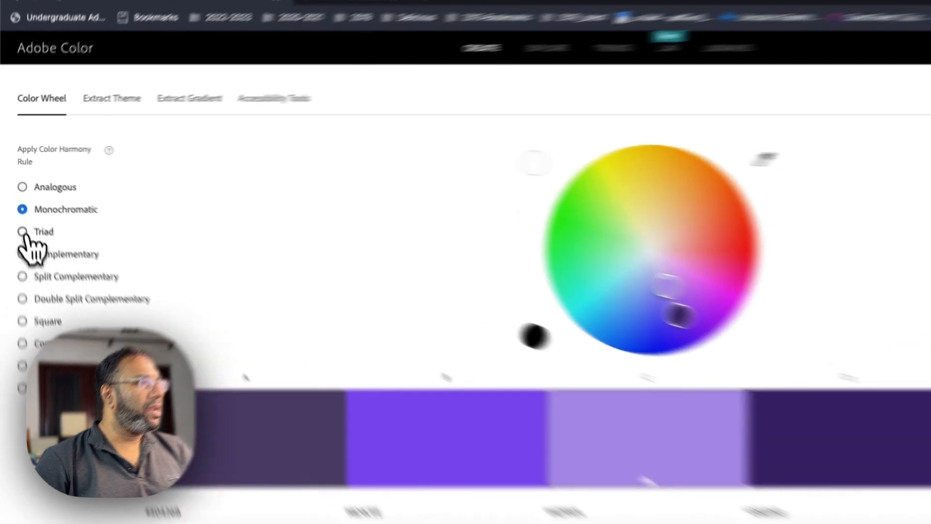
click(23, 233)
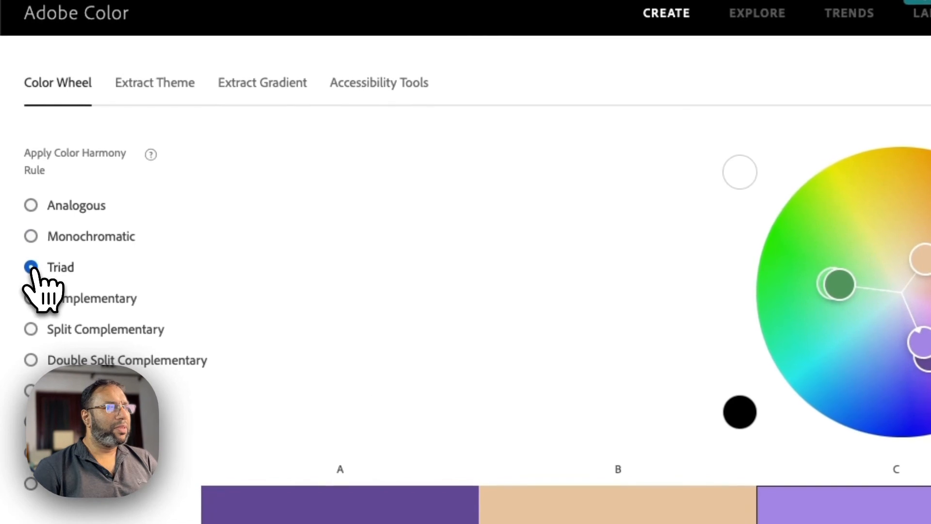
click(32, 205)
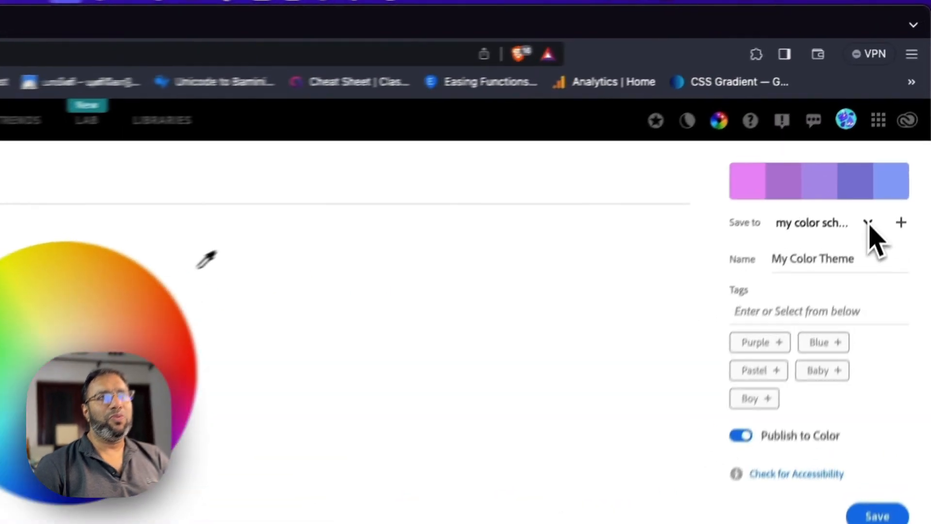
- Create a new library named "figma project" as the save location for the color theme
click(894, 133)
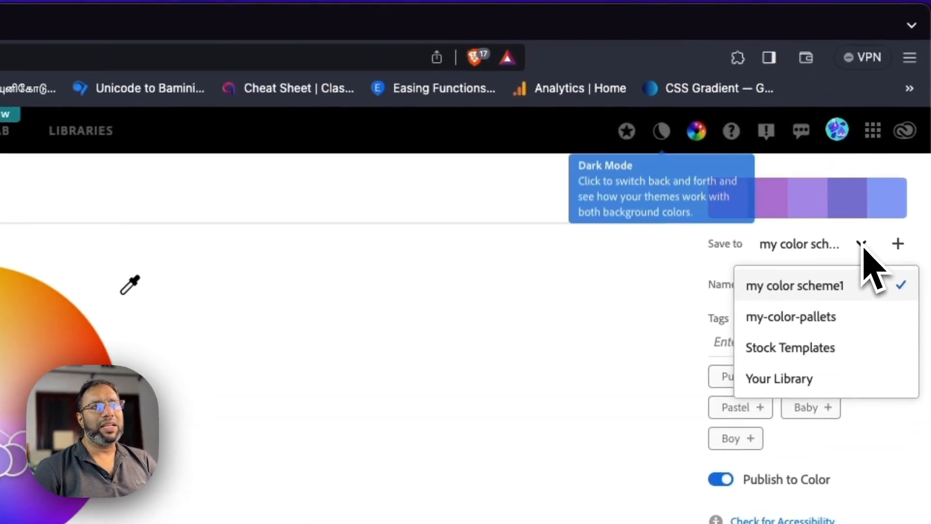
click(863, 246)
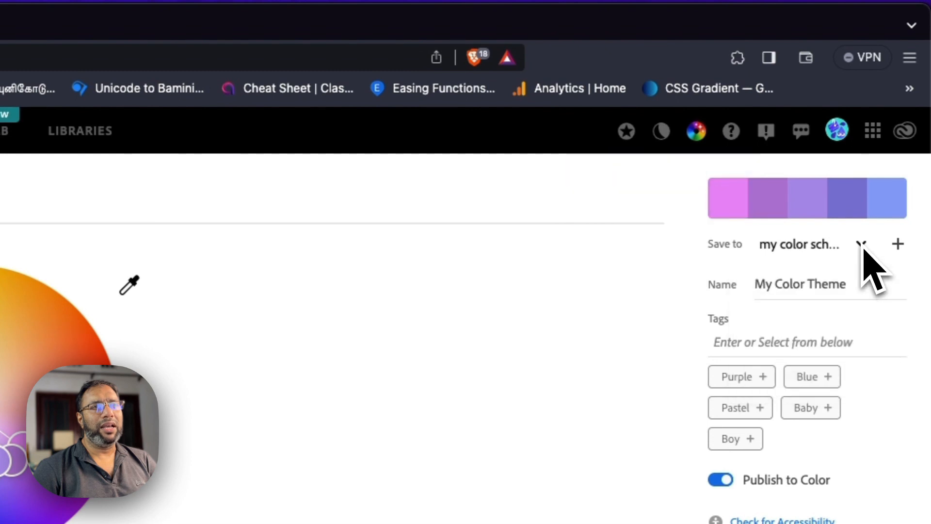
click(898, 244)
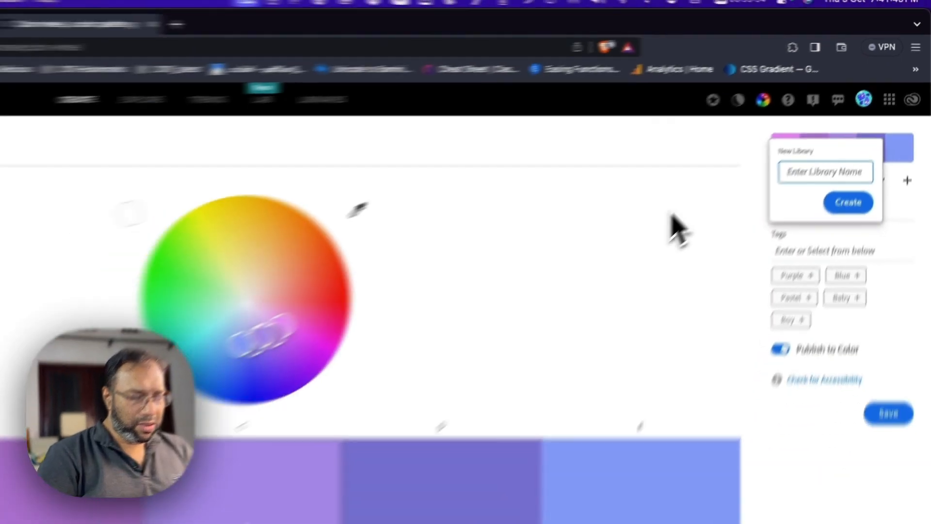
text(figma)
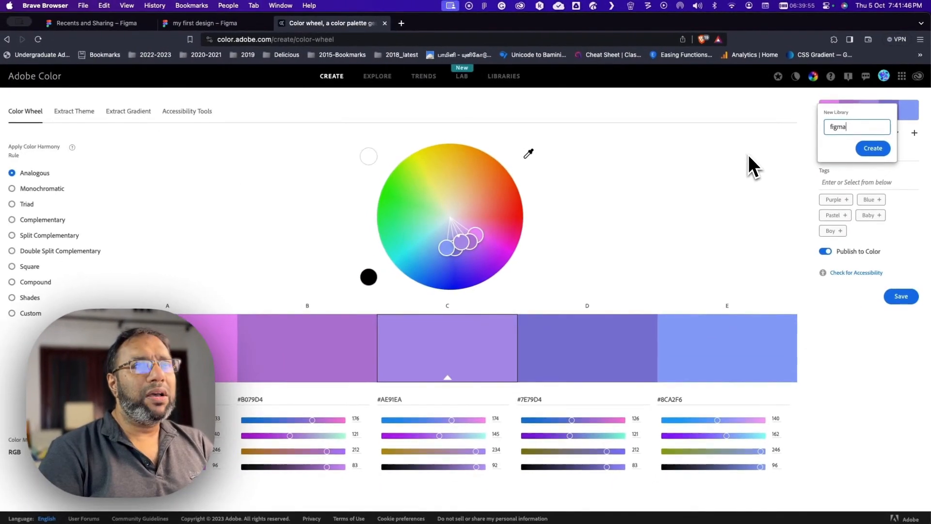
text( project)
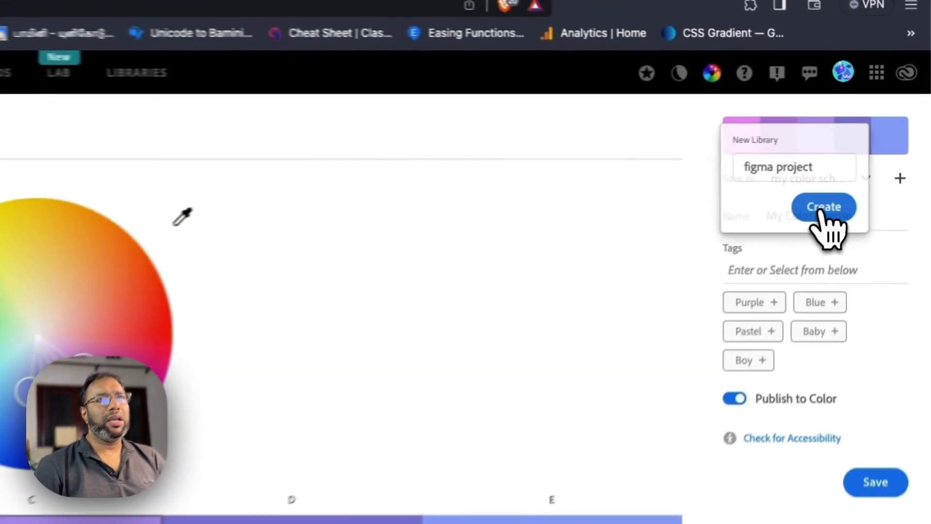
click(872, 148)
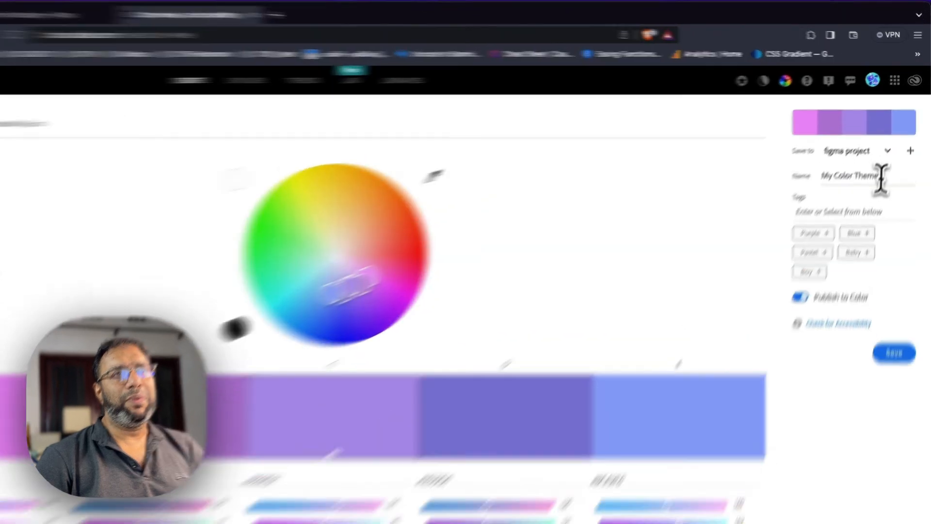
- Rename the color theme as my-color-scheme and save it to the figma project library
drag(889, 153, 850, 153)
drag(768, 249, 755, 247)
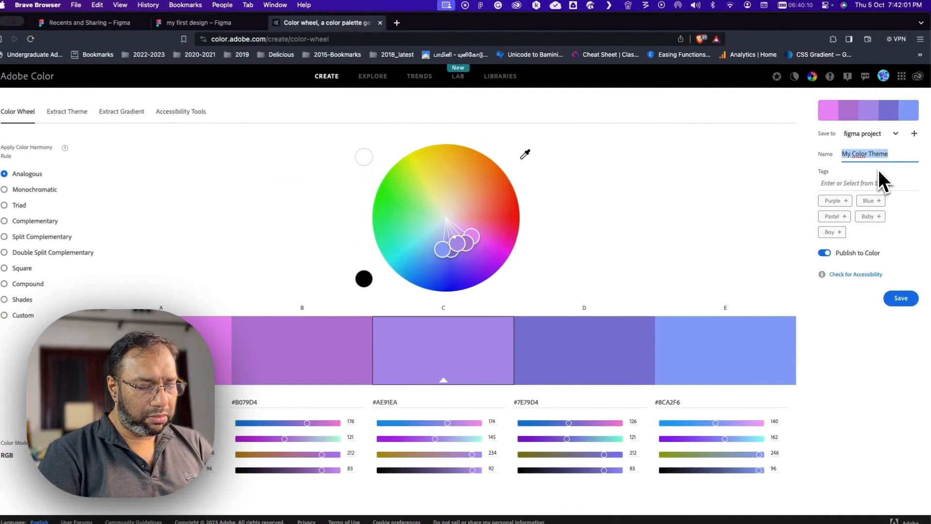
key(BackSpace)
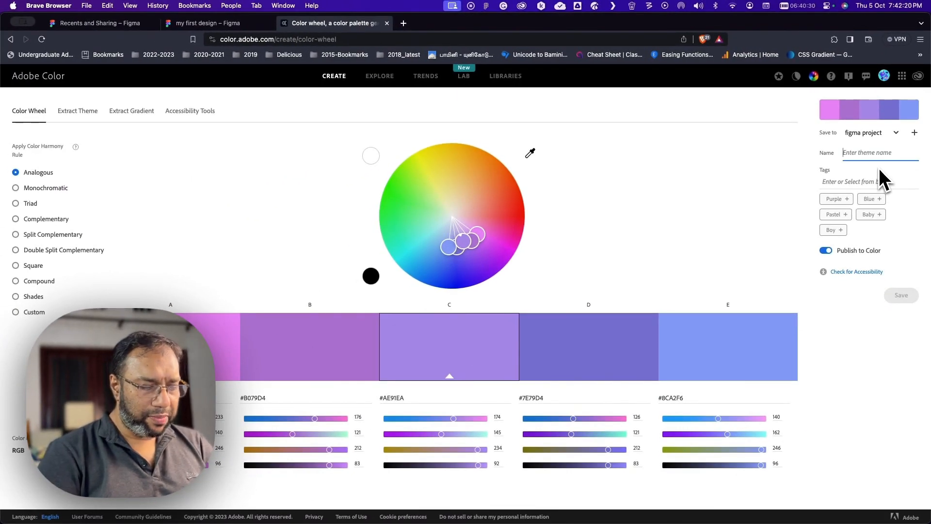
text(my-color-scheme)
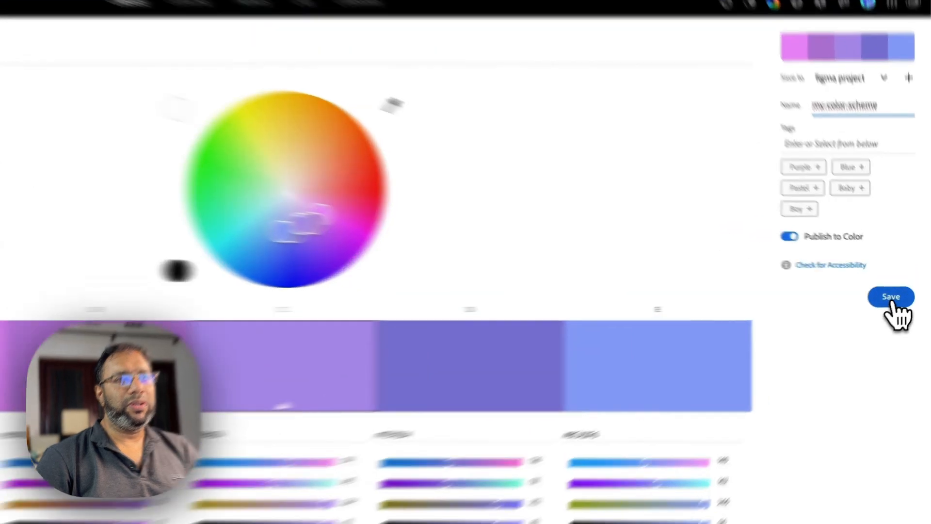
click(903, 297)
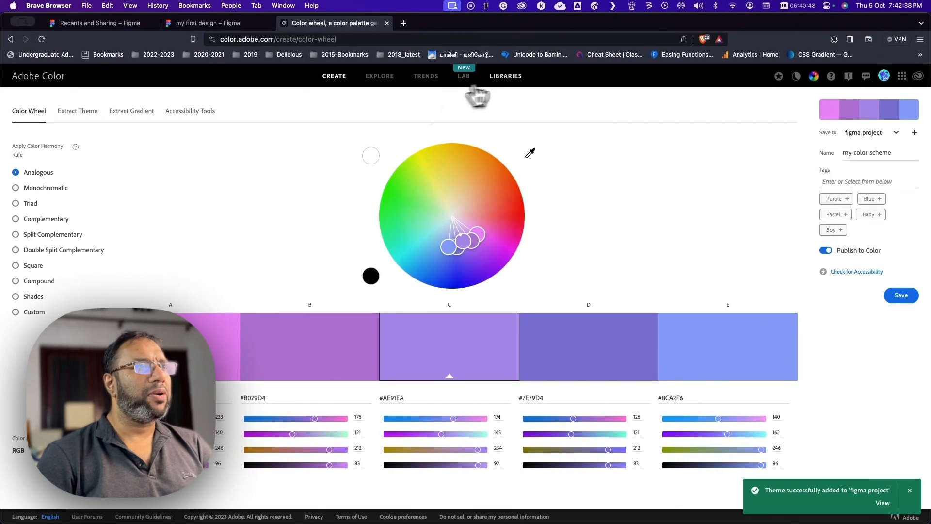
- Open my-color-scheme from the figma project library and download it as a JPEG to the Downloads folder
click(511, 77)
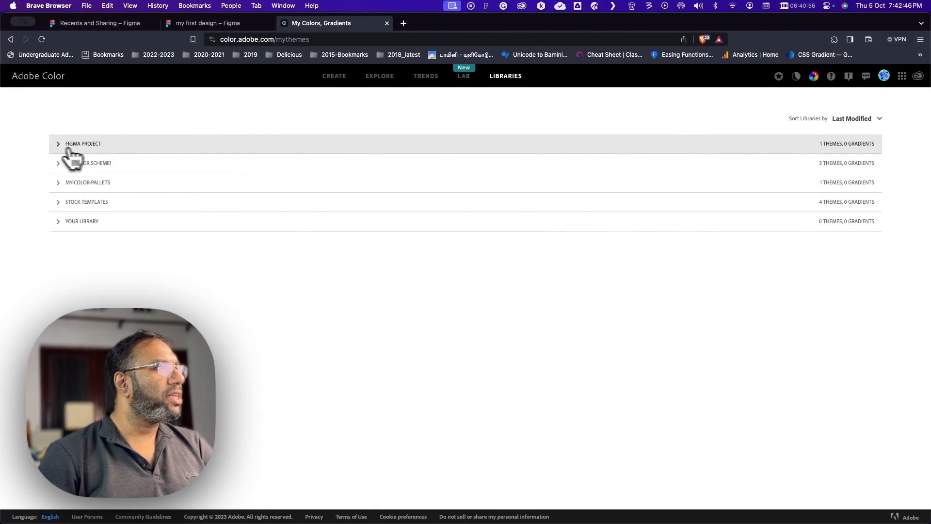
click(64, 155)
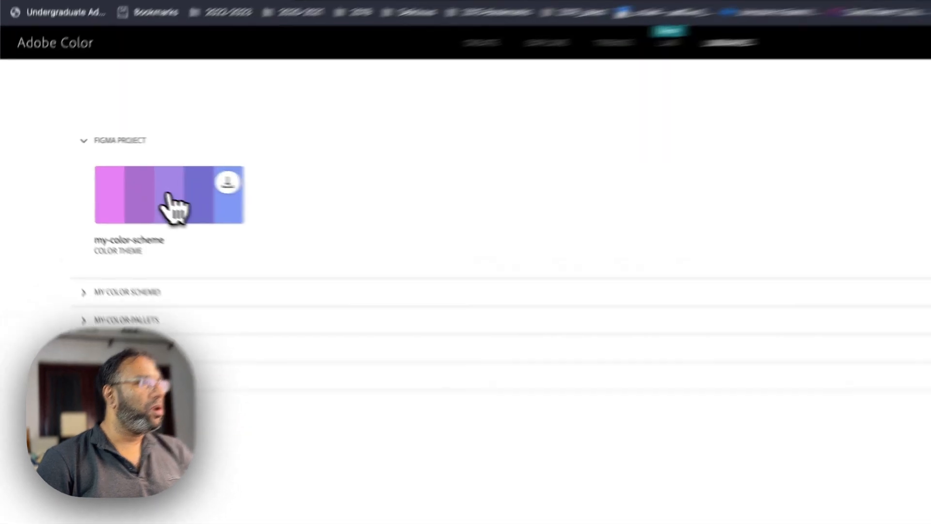
click(115, 181)
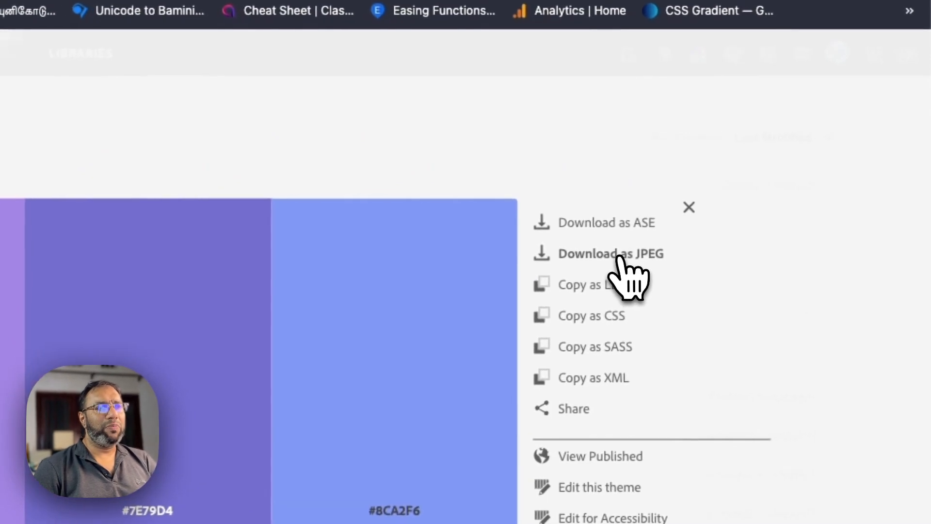
click(619, 256)
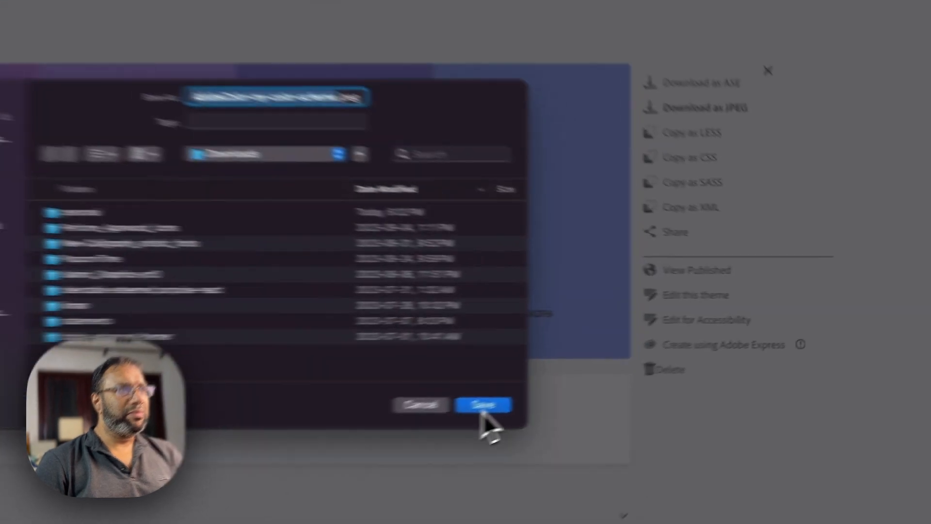
click(634, 367)
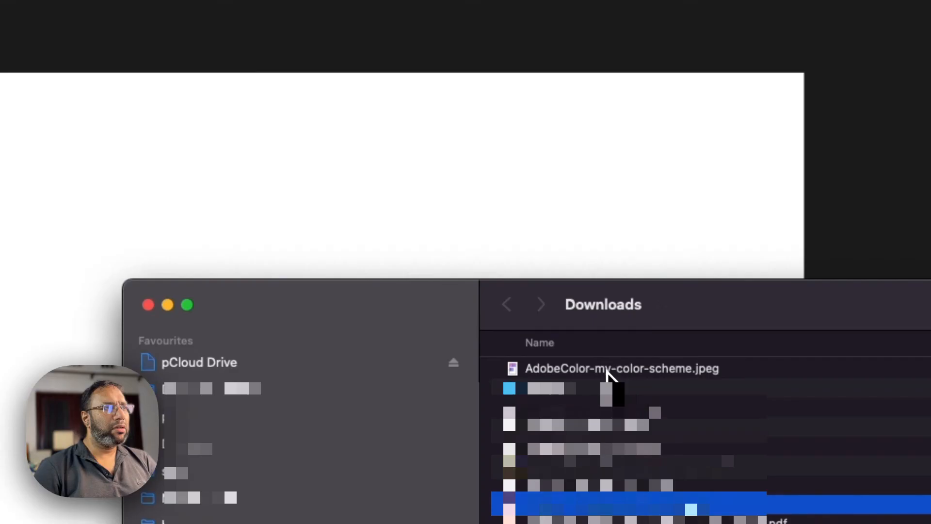
- Switch to the "my first design" Figma file and place the downloaded palette JPEG in the Desktop - 1 frame
drag(606, 369, 114, 189)
drag(241, 194, 643, 345)
drag(153, 228, 319, 288)
drag(259, 227, 249, 454)
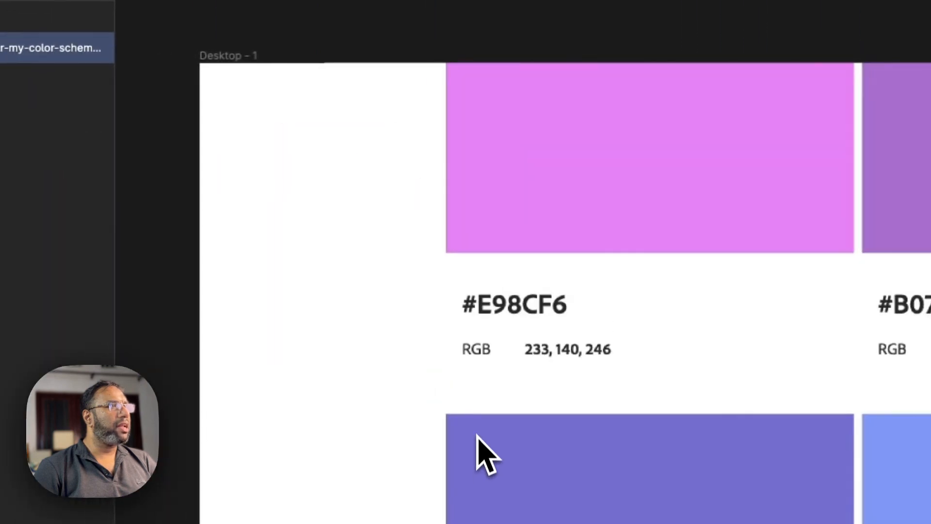
drag(477, 435, 477, 436)
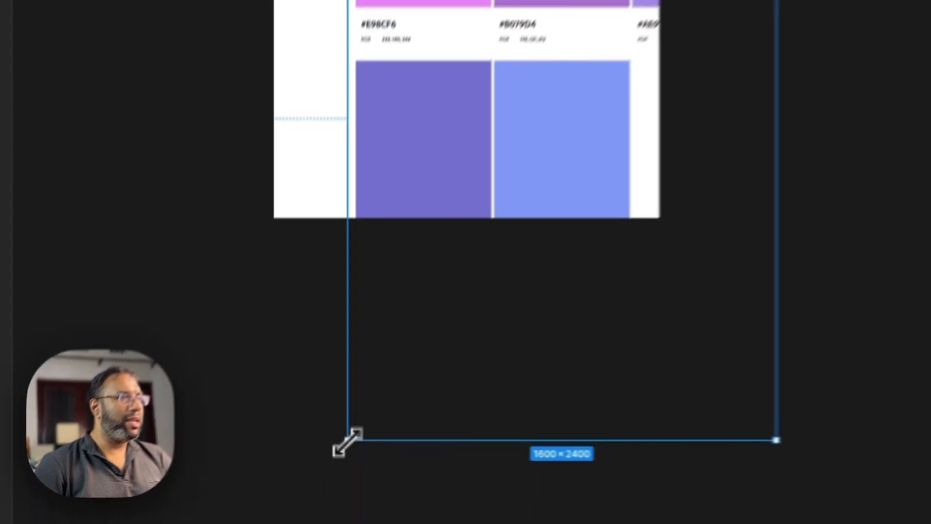
- Align the palette image with the upper edge of the Desktop - 1 frame and scale it down to about 574 × 862
drag(348, 442, 341, 250)
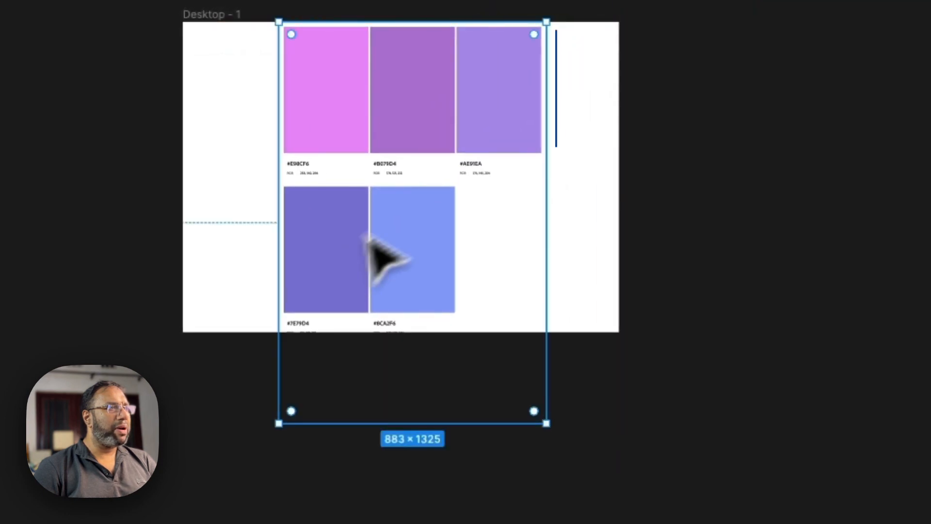
drag(546, 423, 475, 344)
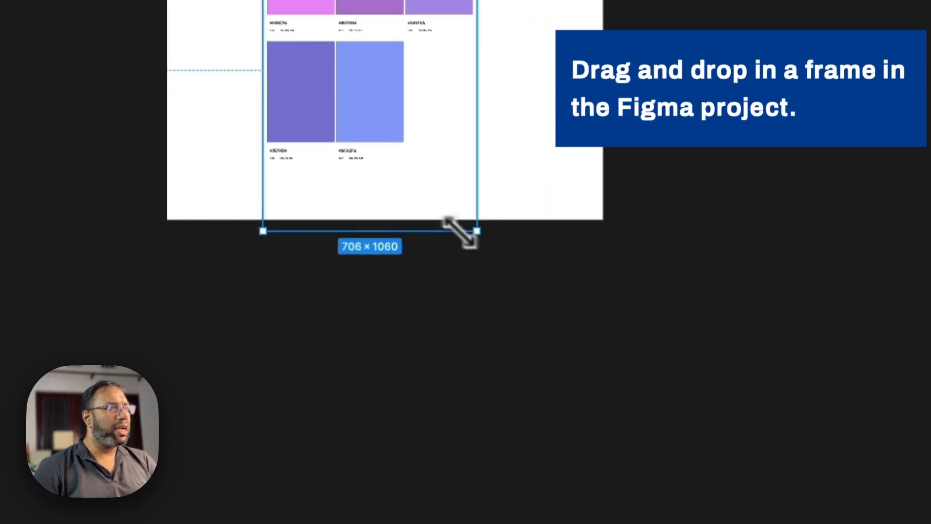
drag(460, 232, 405, 179)
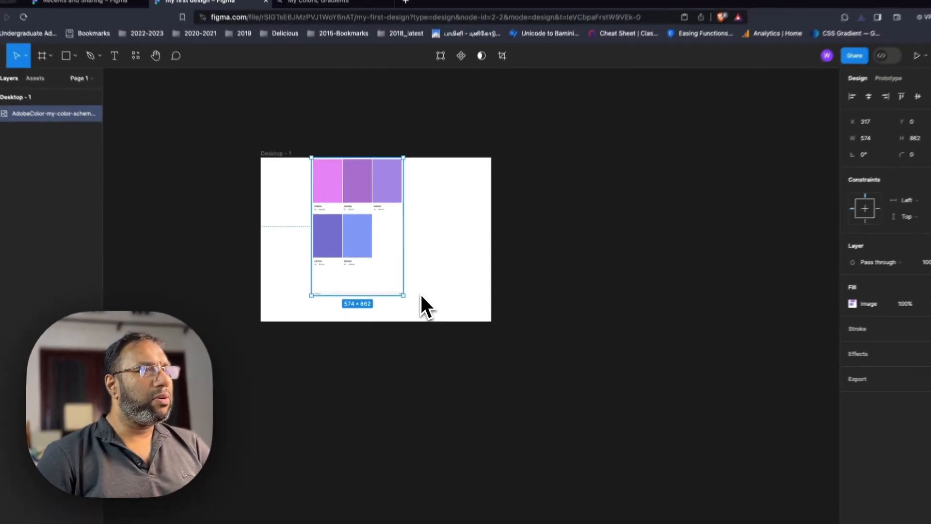
- Examine the palette image's five color swatches and their hex codes up close in the Desktop - 1 frame
scroll(421, 296, up, 4)
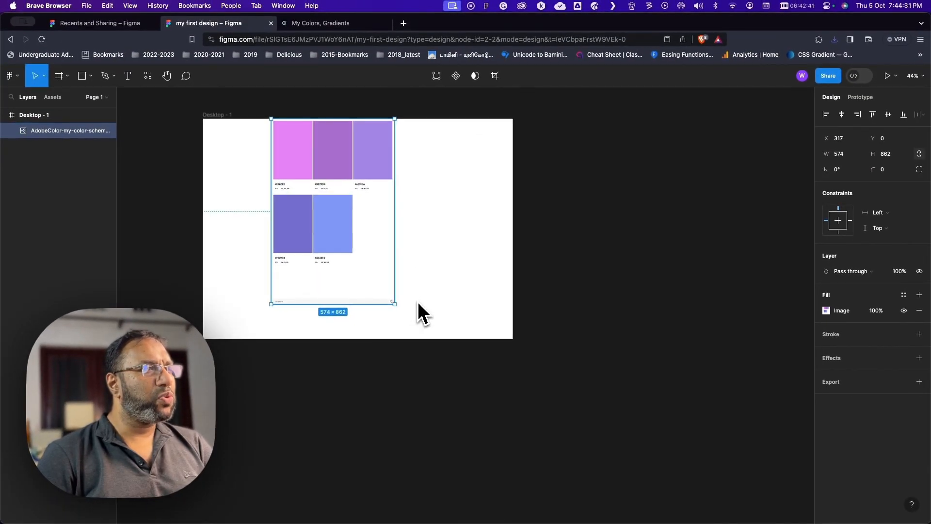
scroll(418, 304, up, 2)
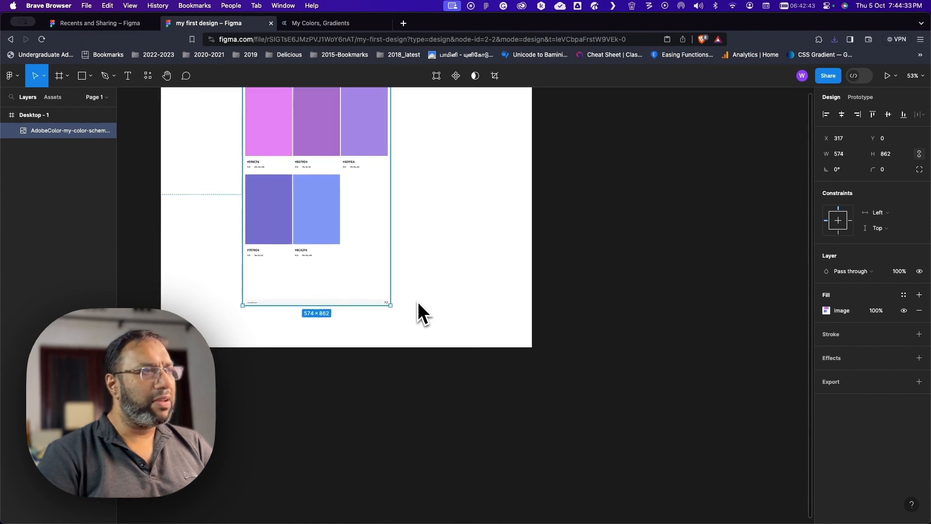
scroll(418, 304, up, 2)
scroll(418, 303, down, 3)
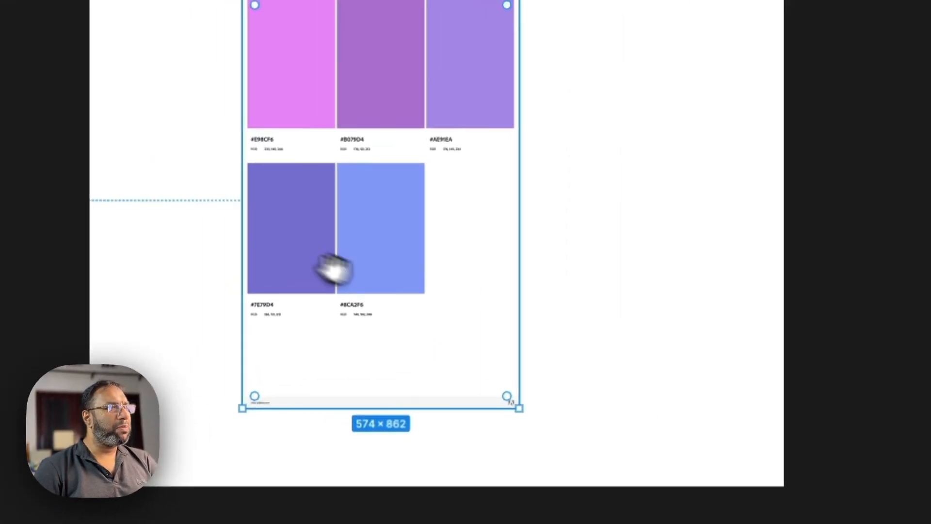
drag(334, 270, 545, 321)
drag(505, 293, 335, 265)
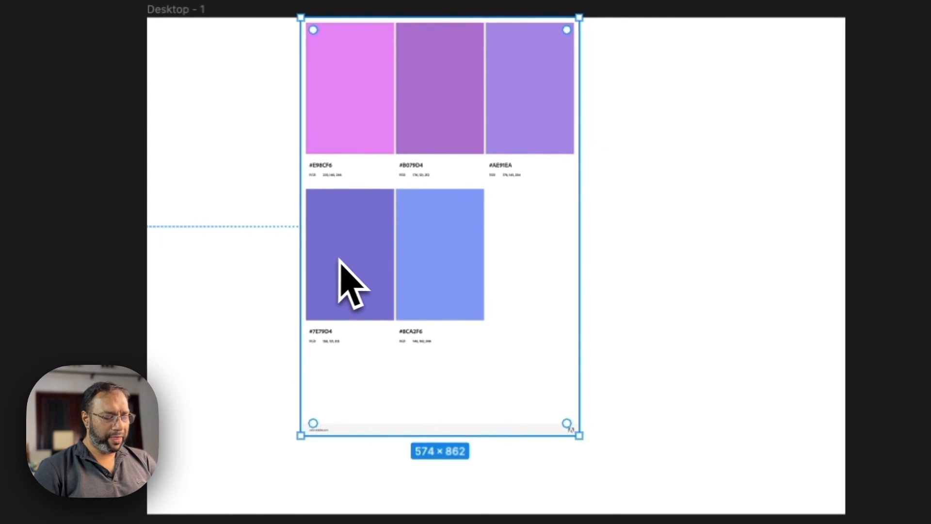
scroll(362, 262, up, 5)
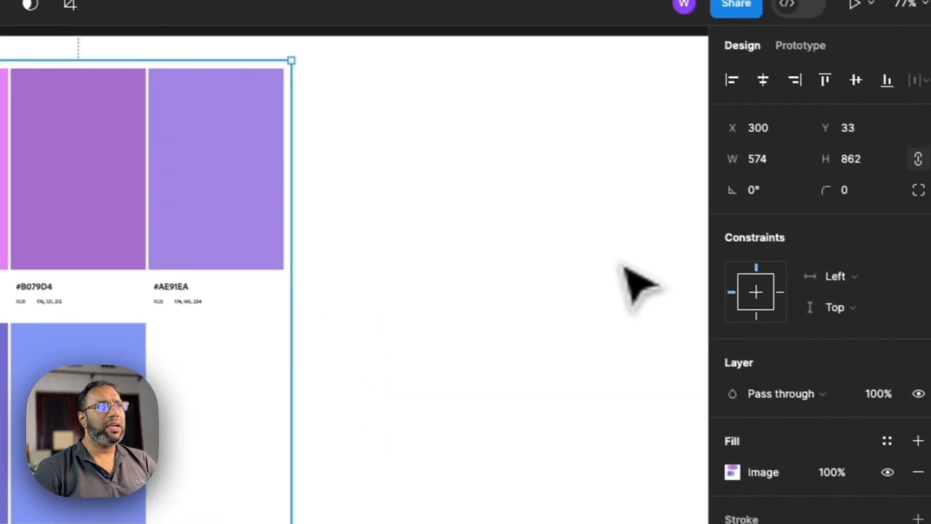
- Deselect everything and start a new local color style named Primary
click(912, 359)
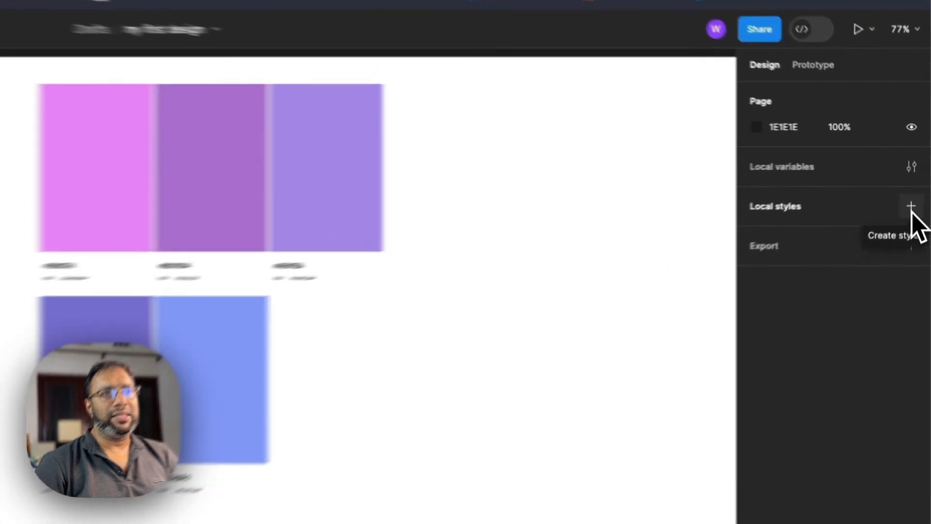
click(920, 182)
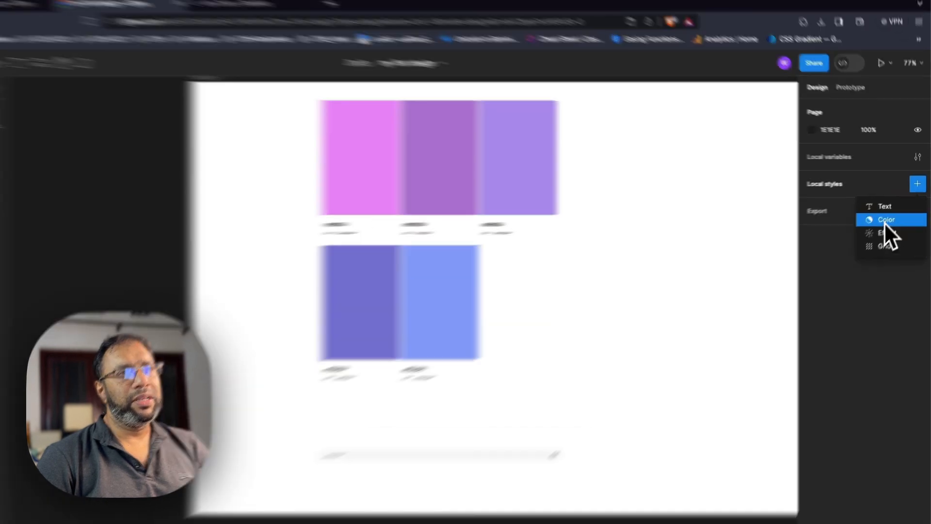
click(890, 215)
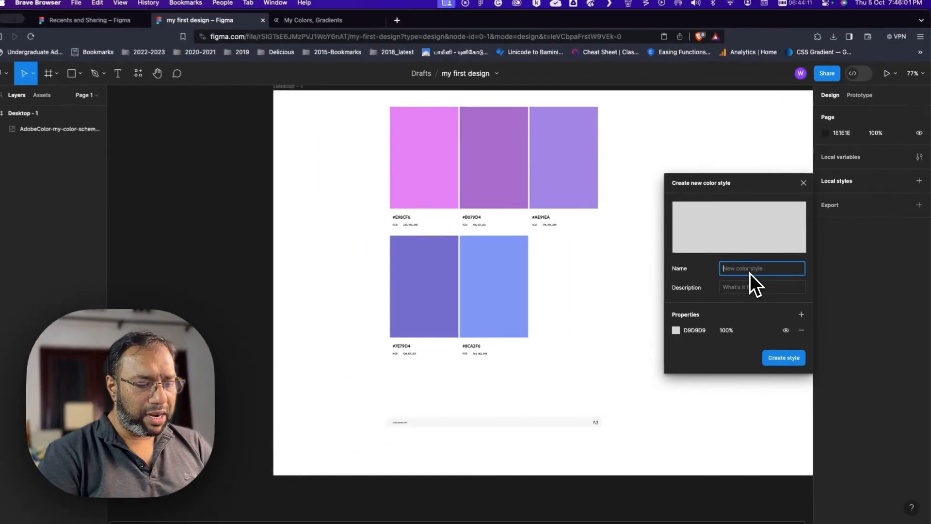
text(Primary)
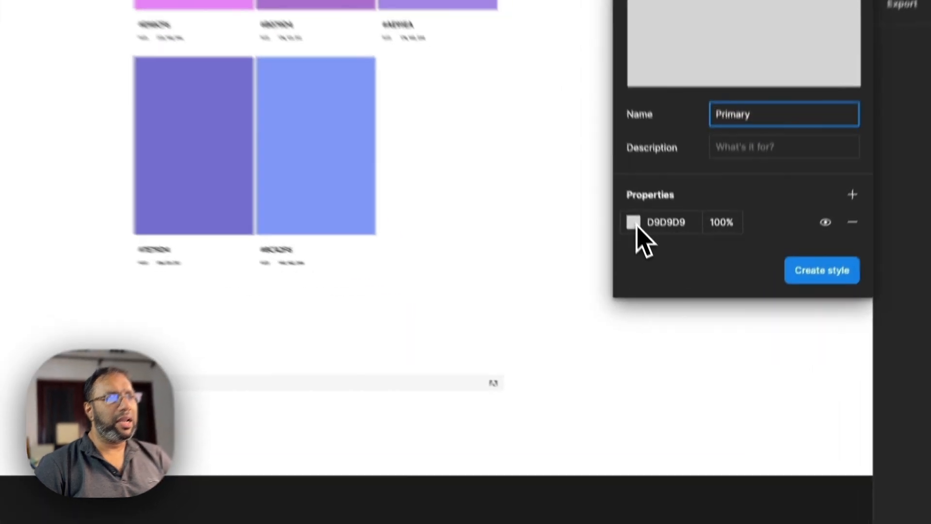
- Sample the #AE91EA swatch with the eyedropper as the Primary color and create the style
click(679, 329)
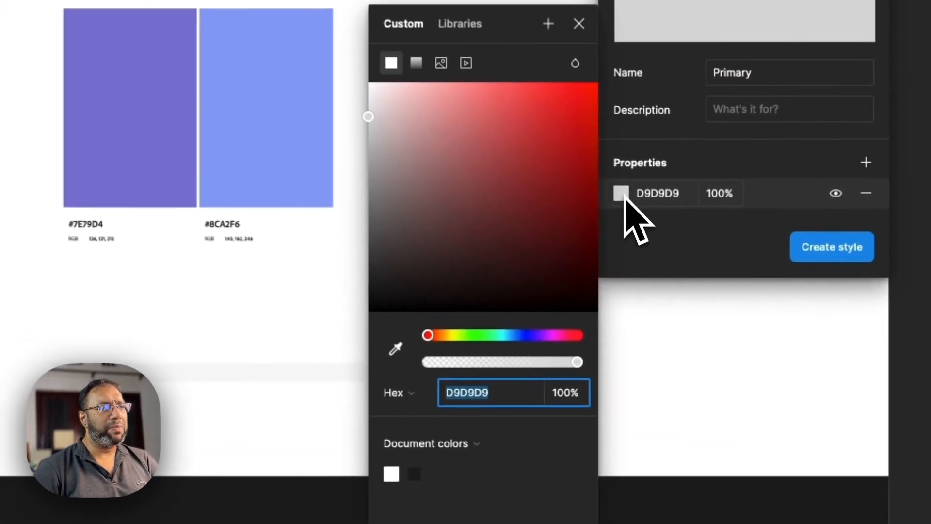
click(396, 348)
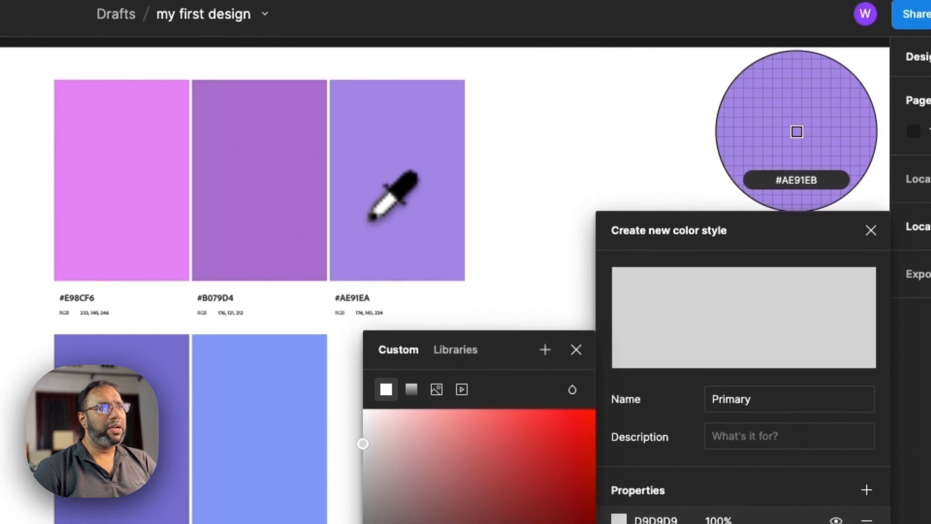
click(372, 218)
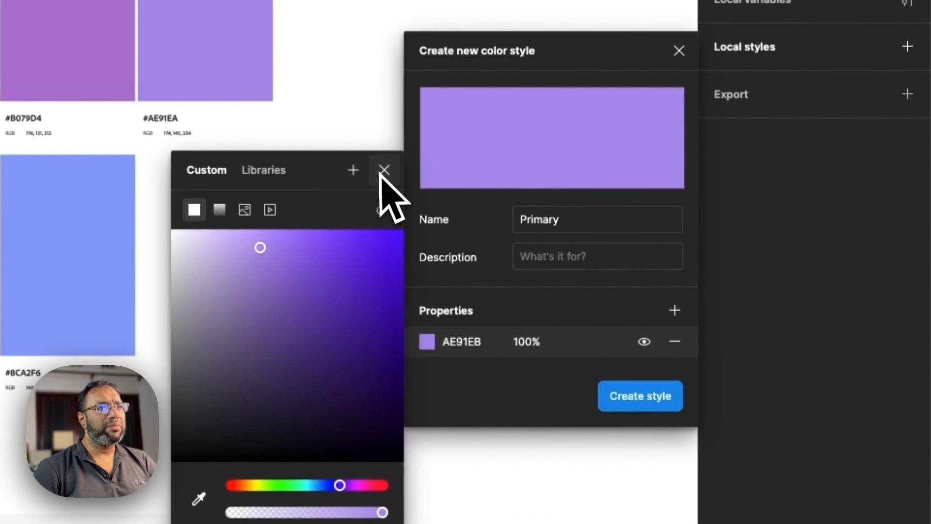
click(384, 169)
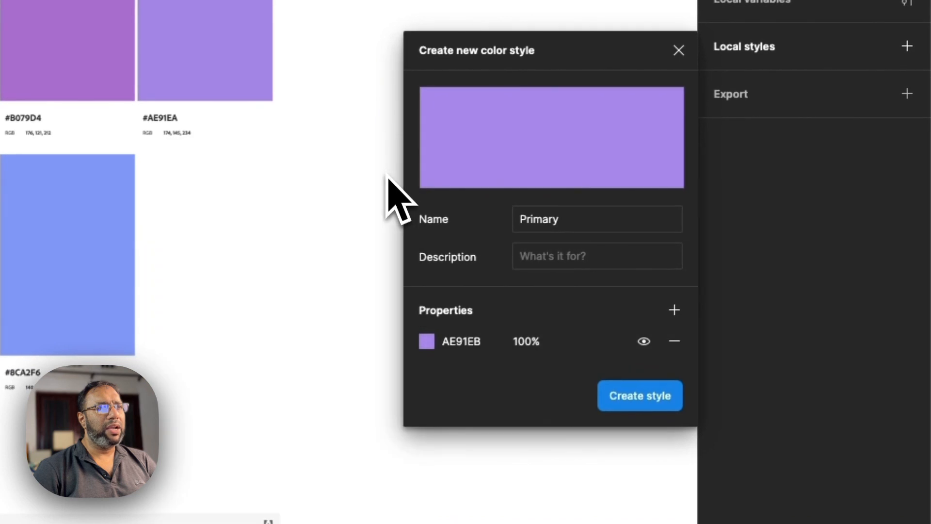
click(636, 397)
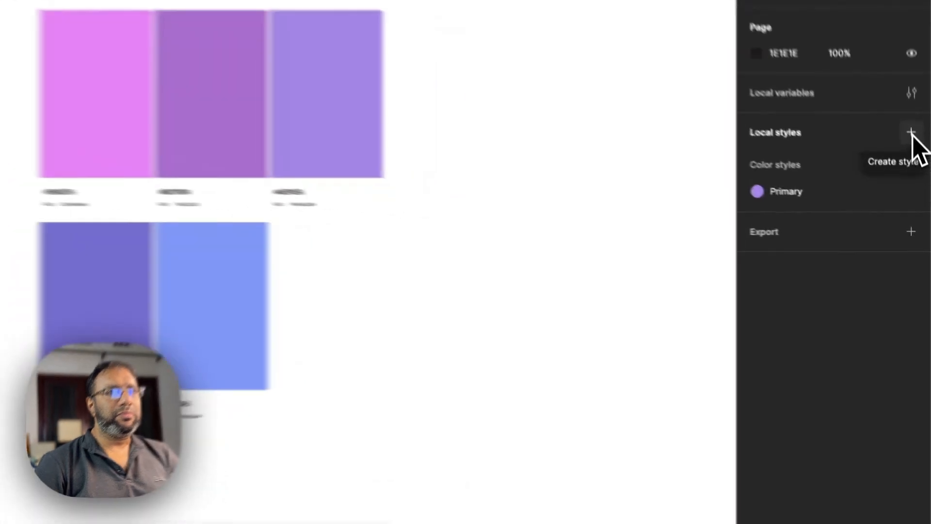
- Start another local color style named Secondary and open its color for editing
click(920, 182)
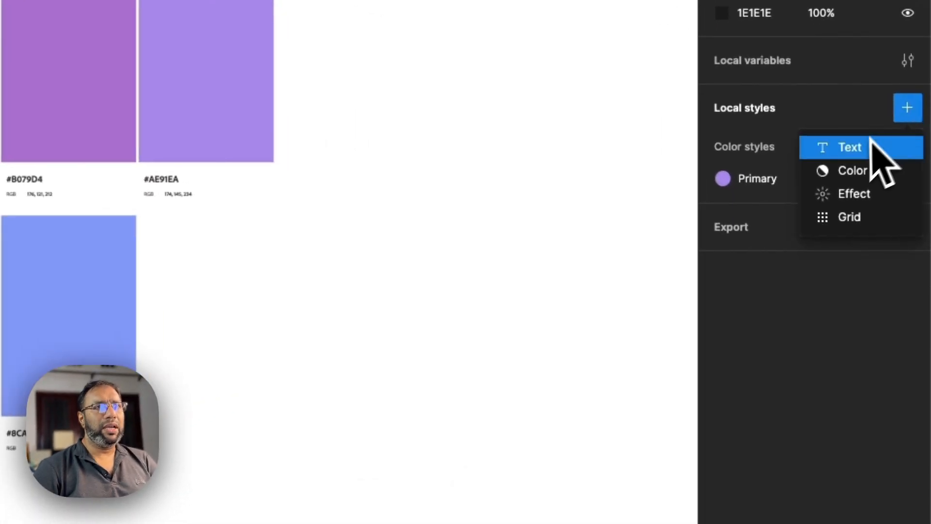
click(861, 173)
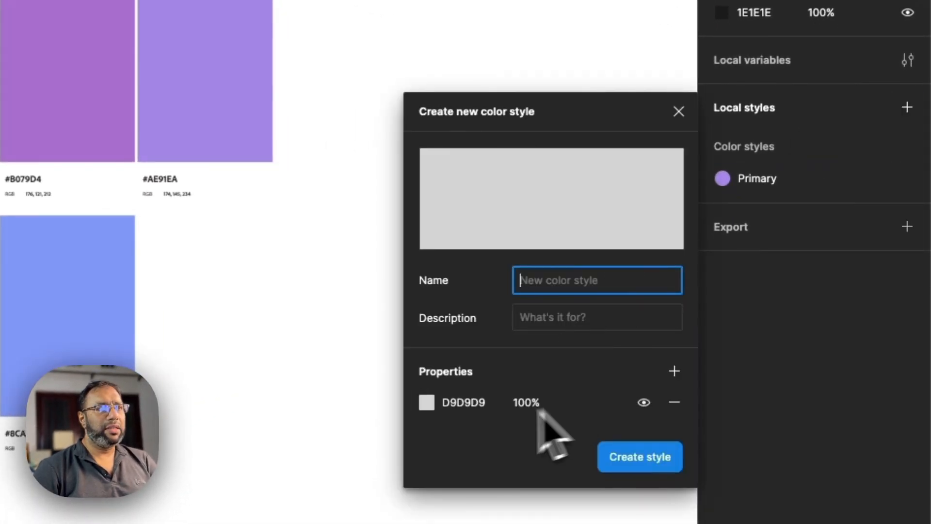
click(427, 403)
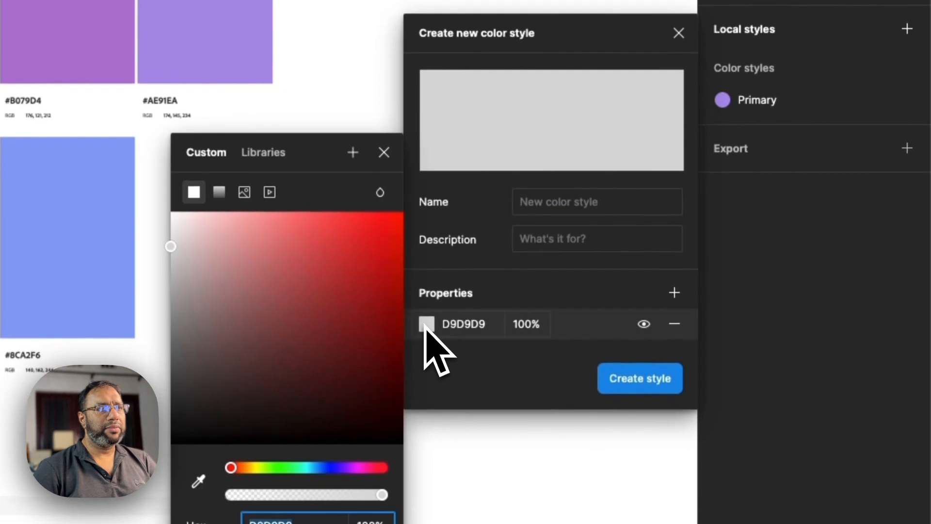
click(547, 201)
text(Second)
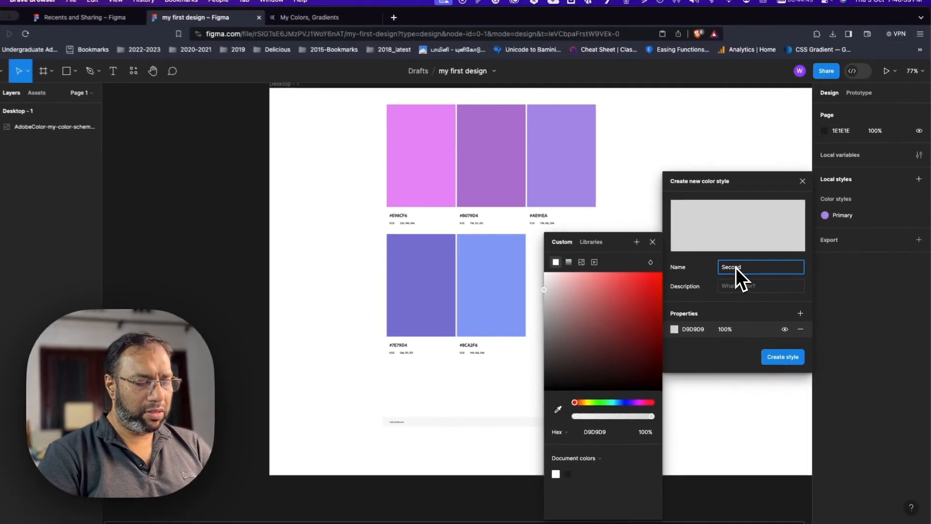
text(ary)
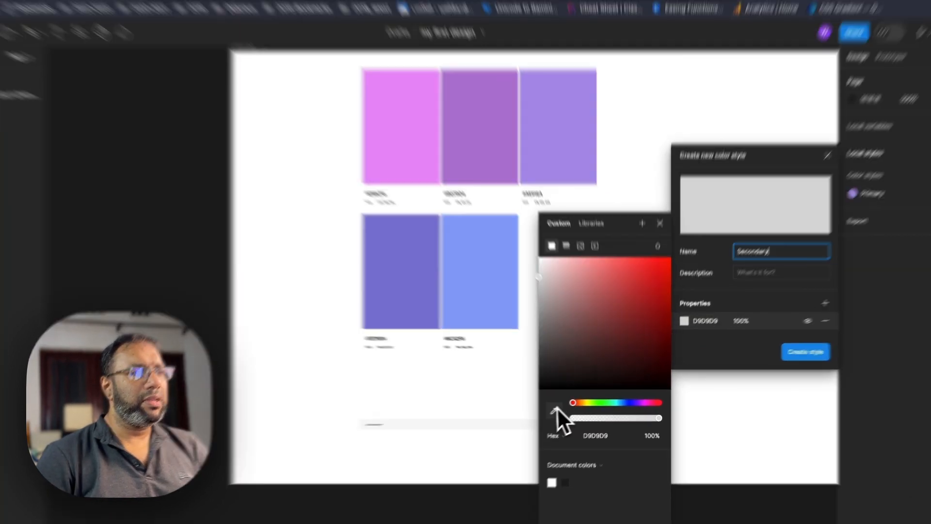
- Sample the #7E79D4 swatch with the eyedropper as the Secondary color and create the style
click(565, 408)
click(264, 220)
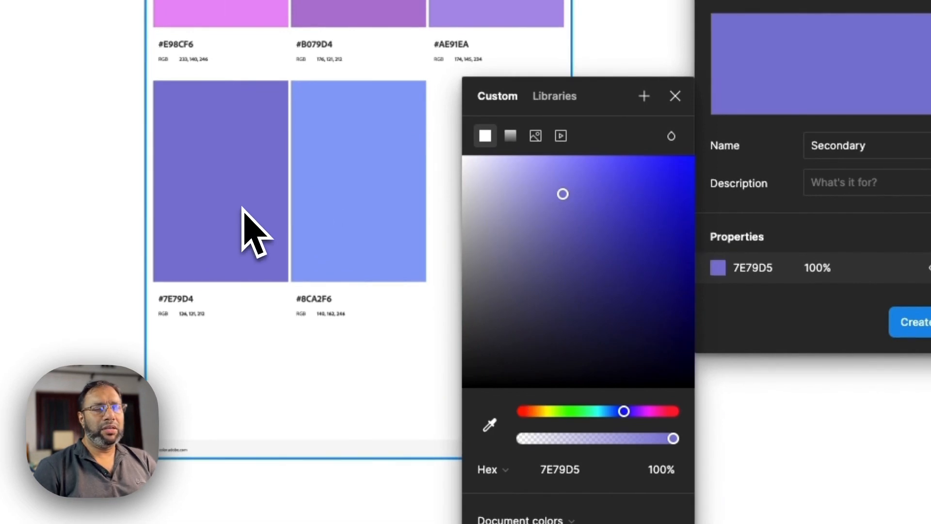
click(675, 97)
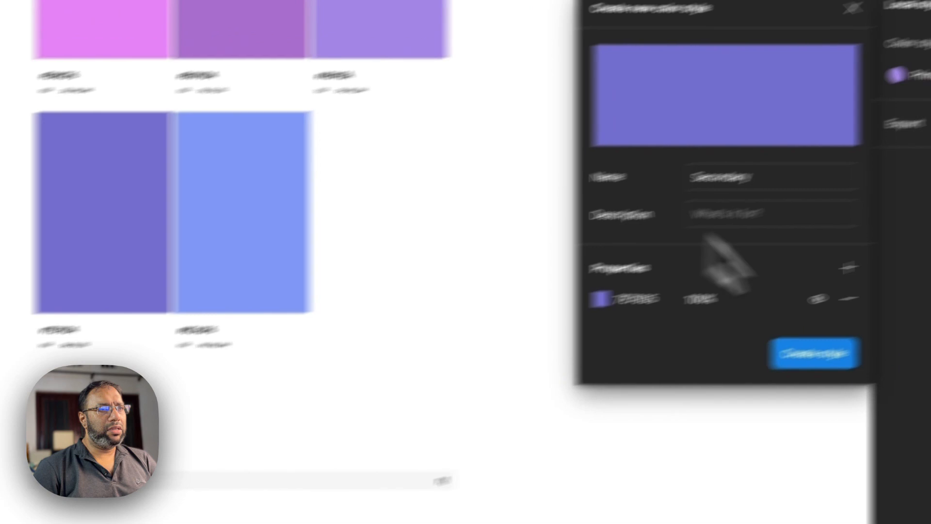
click(817, 362)
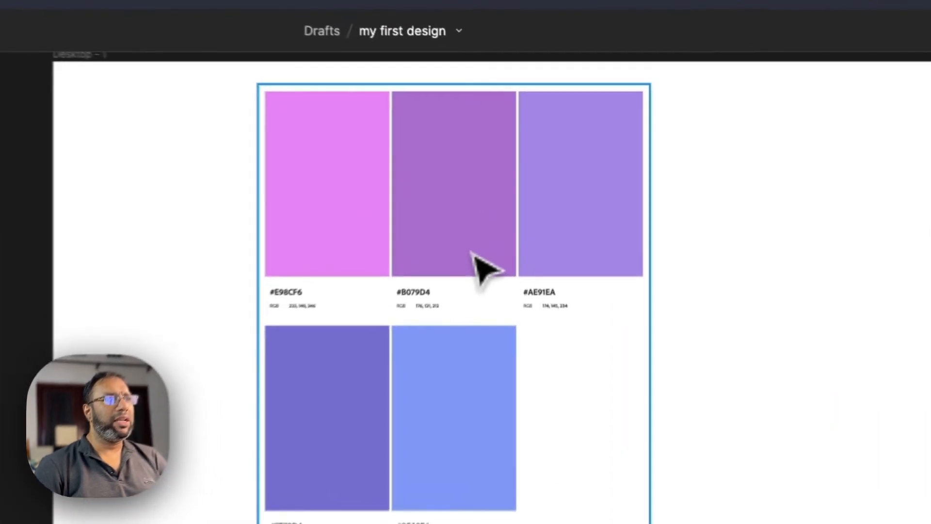
- Delete the palette image from the Desktop - 1 frame
click(510, 196)
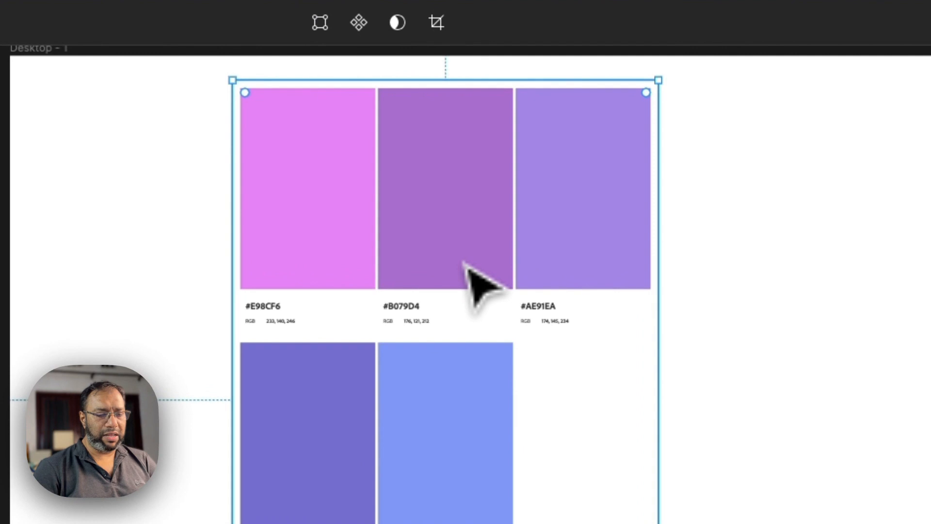
key(Delete)
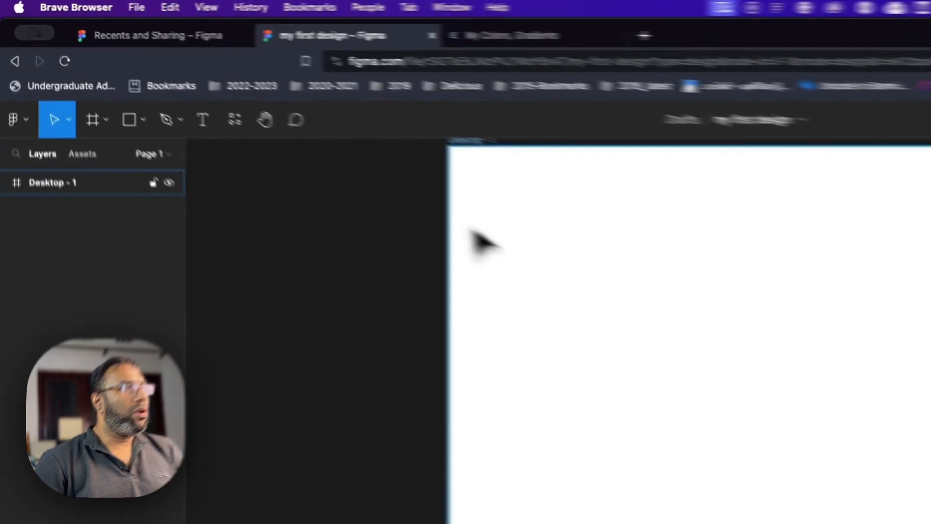
- Draw a rectangle about 52 × 49 in the Desktop - 1 frame and place a copy just to its right
click(295, 143)
click(157, 162)
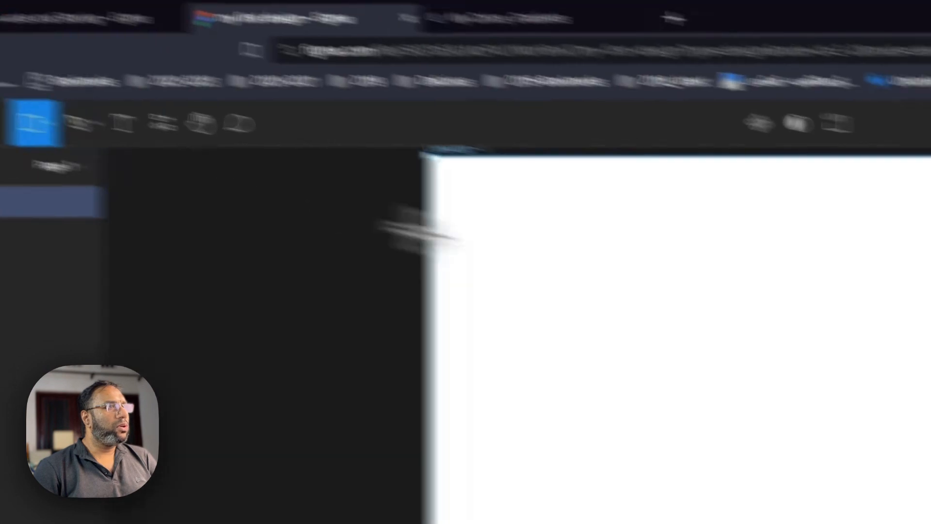
drag(880, 337, 920, 378)
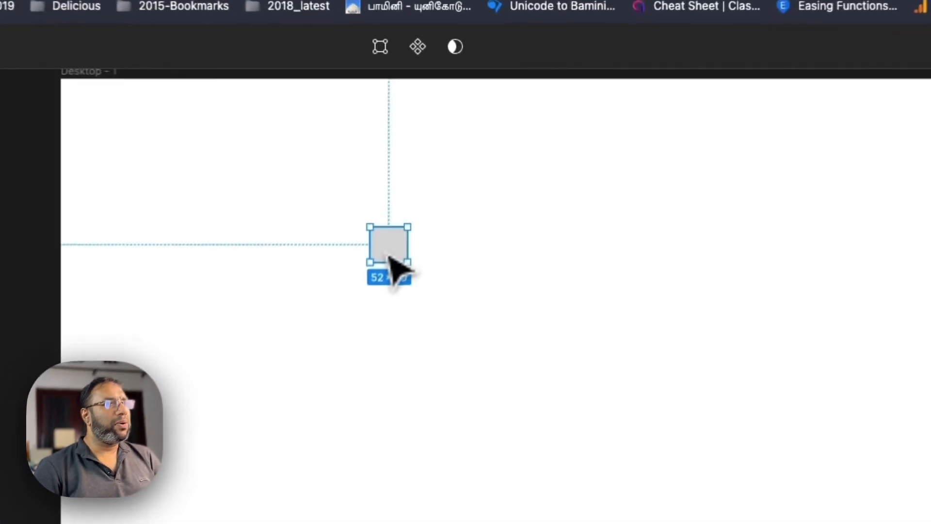
drag(452, 185, 471, 183)
drag(423, 259, 441, 260)
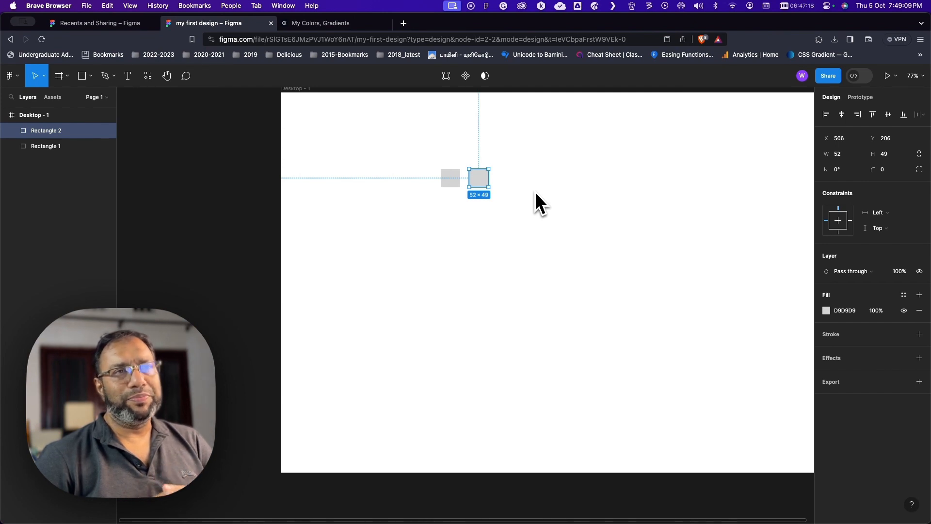
- Apply the Primary color style to the fill of the left rectangle
click(449, 183)
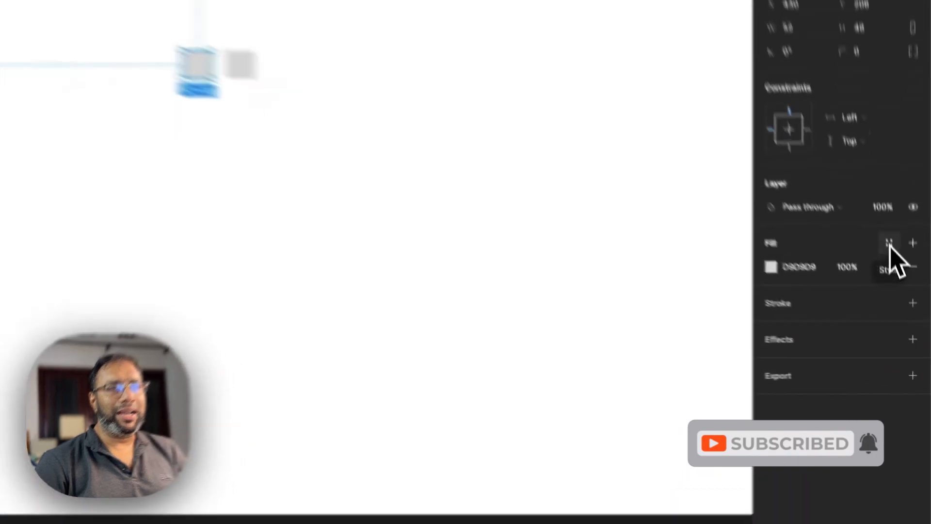
click(903, 295)
click(499, 327)
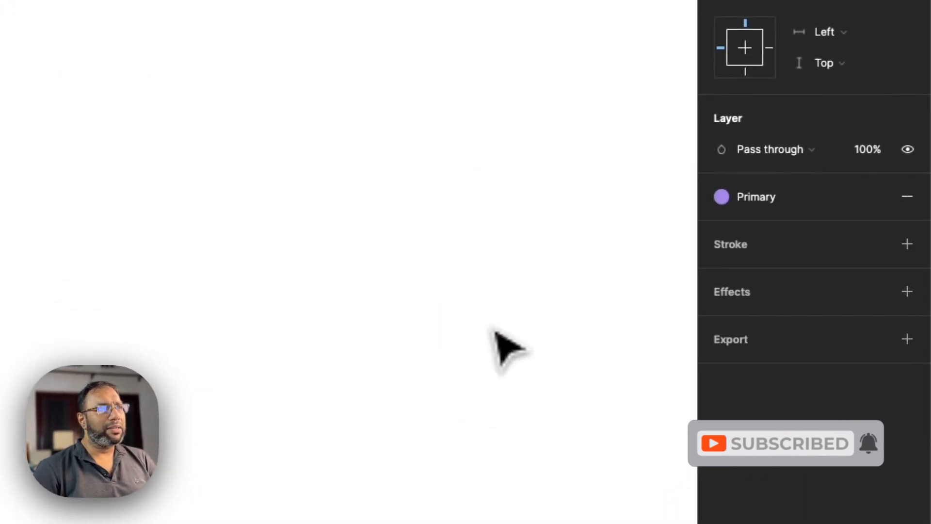
- Apply the Secondary color style to the fill of the right rectangle and deselect it
click(237, 129)
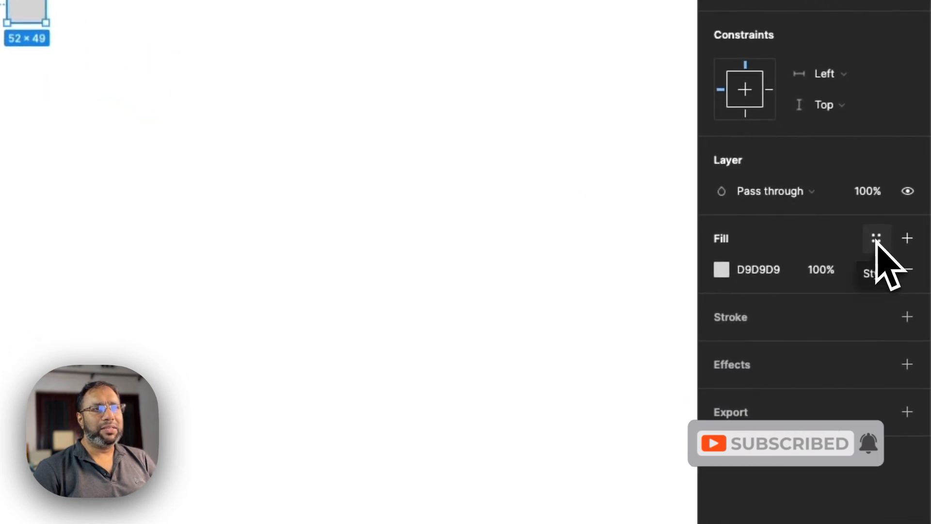
click(876, 239)
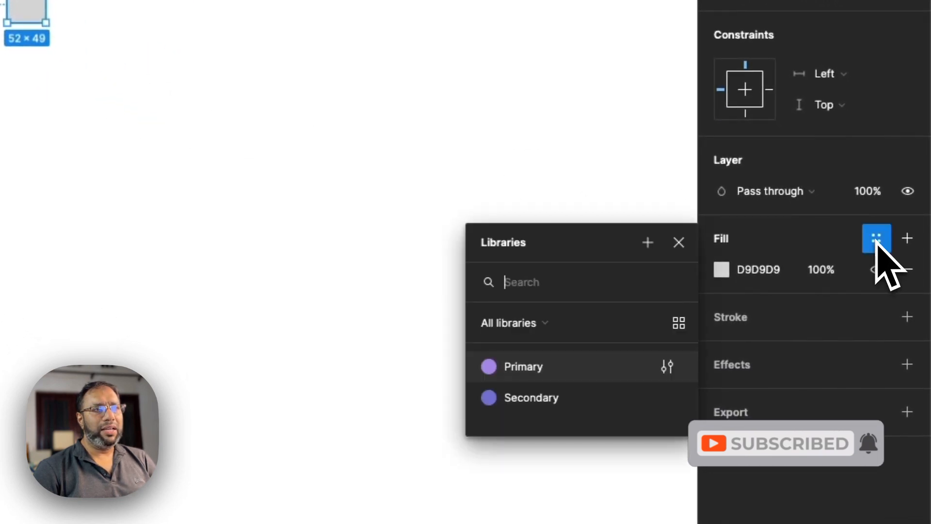
click(525, 404)
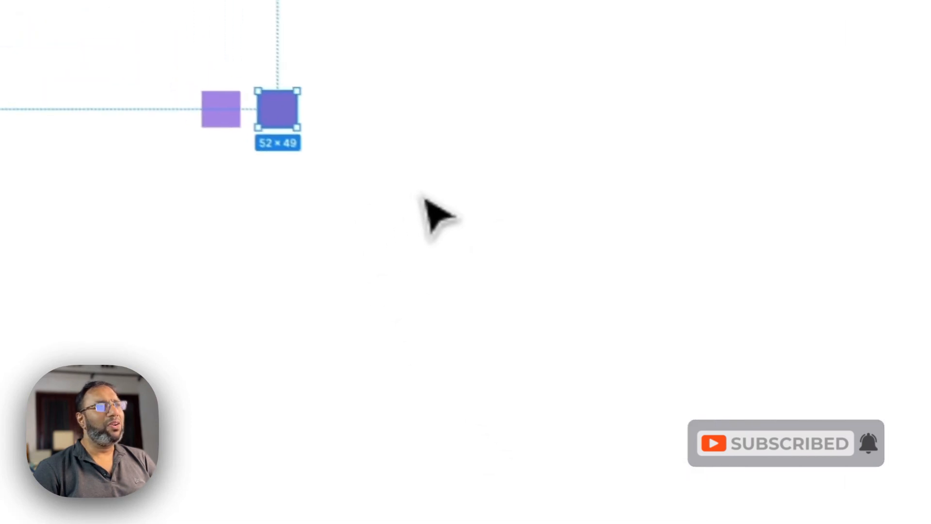
click(427, 199)
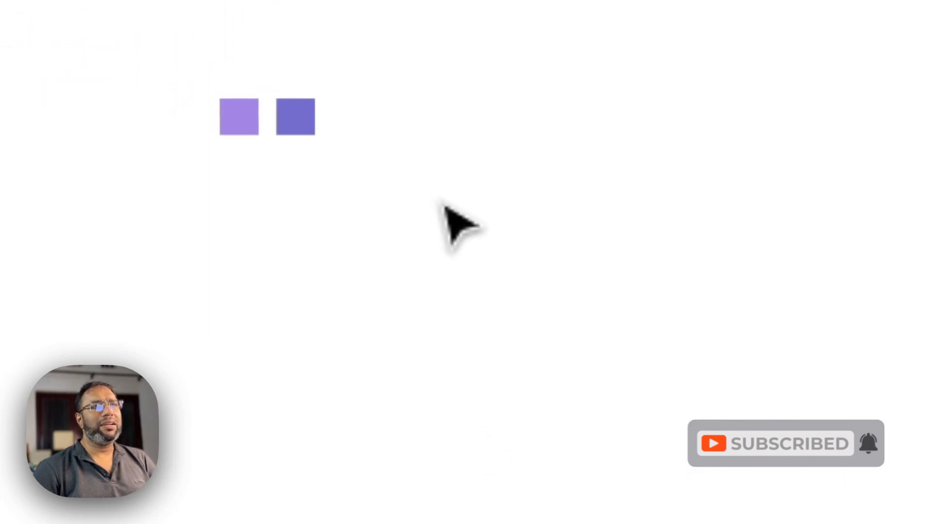
- Move the Secondary-colored rectangle directly above the Primary-colored one, aligned vertically with it, and leave the upper rectangle selected
drag(303, 116, 266, 6)
mouse_move(399, 291)
mouse_down()
mouse_move(418, 293)
mouse_move(409, 300)
mouse_up()
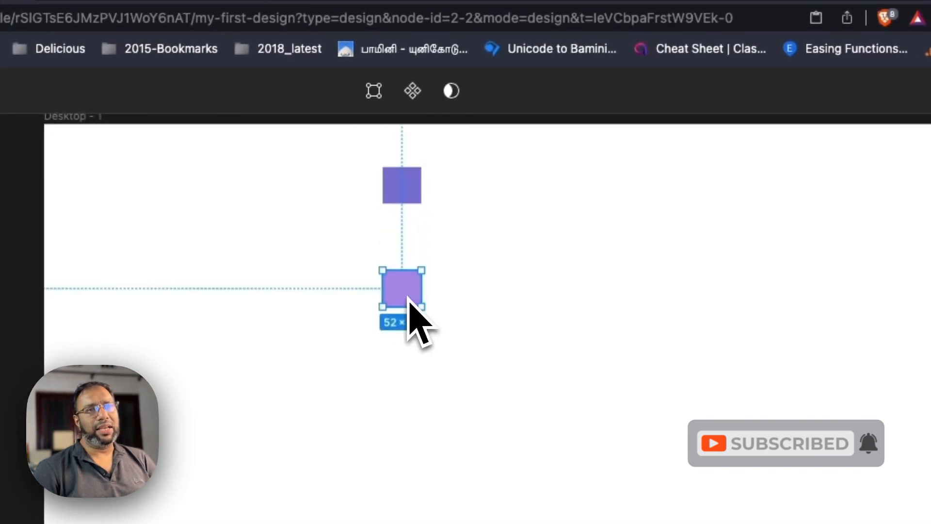
click(414, 191)
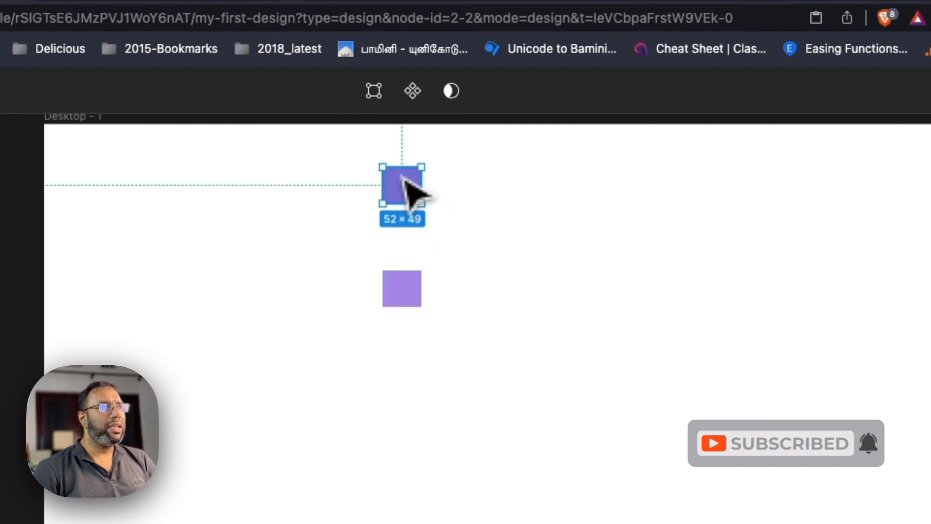